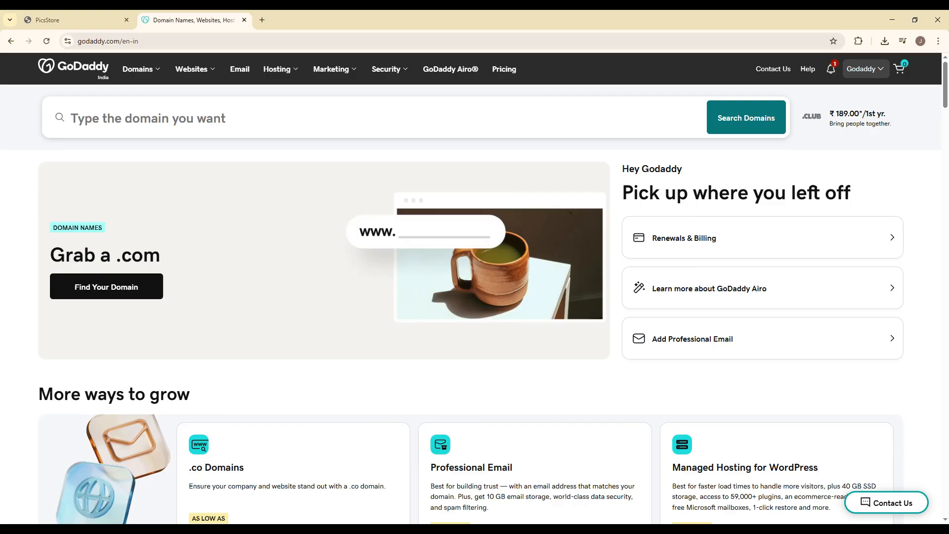
# Go to the account's products and open the PicsStore website for editing
pyautogui.click(870, 74)
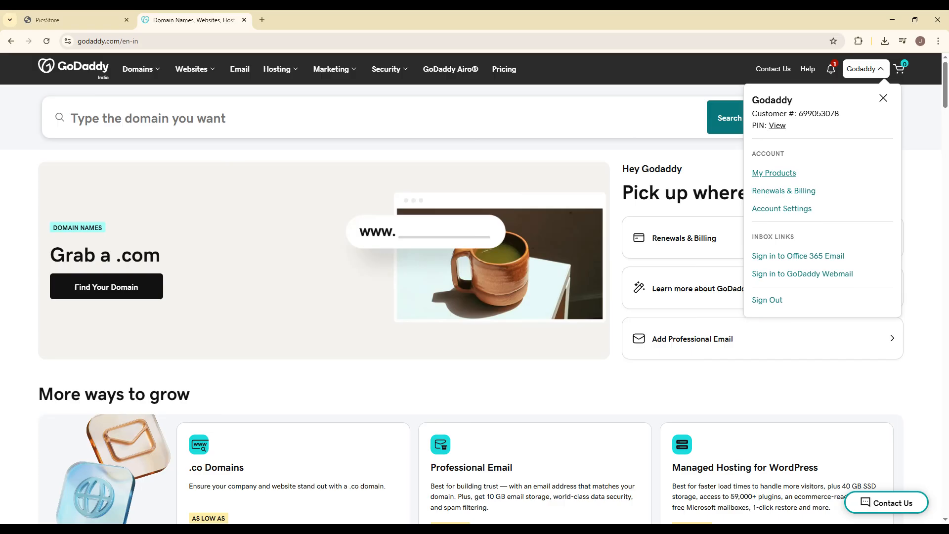
pyautogui.click(774, 173)
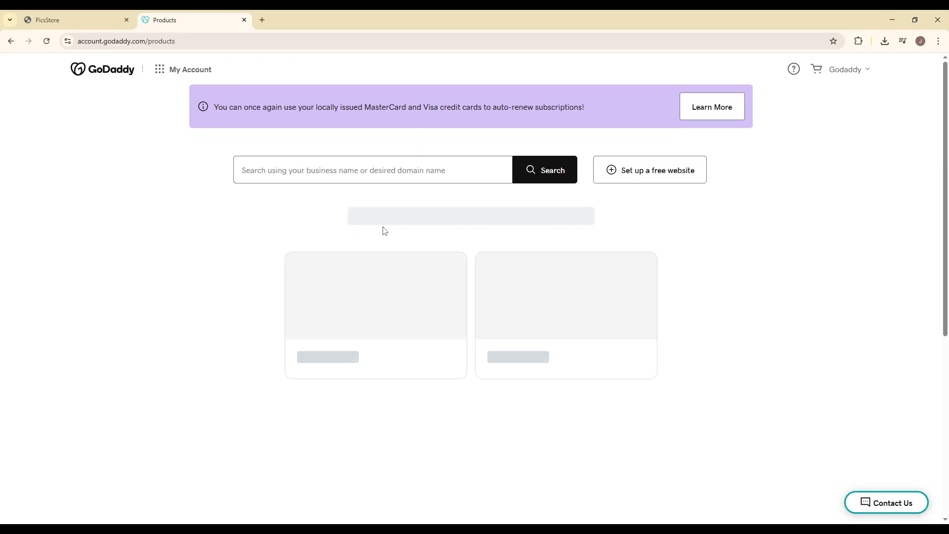
pyautogui.click(374, 295)
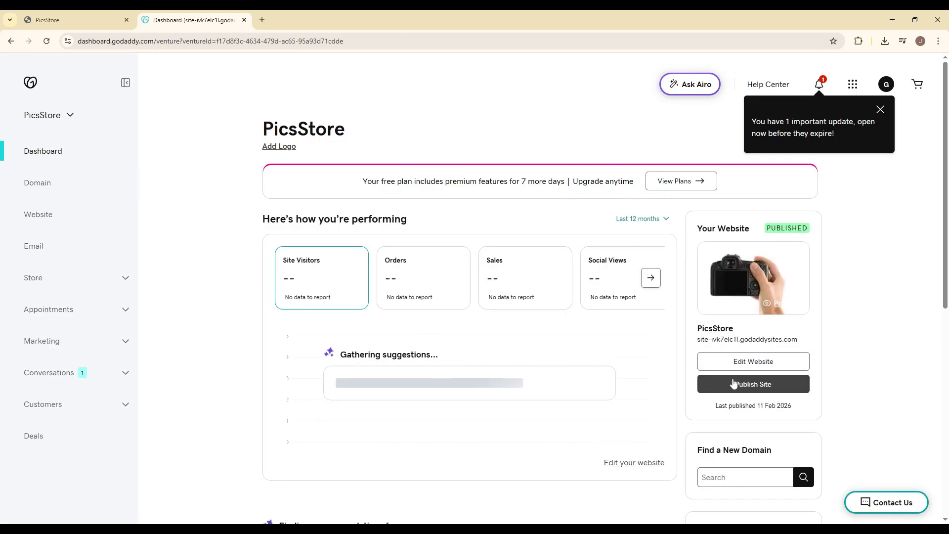
pyautogui.click(769, 364)
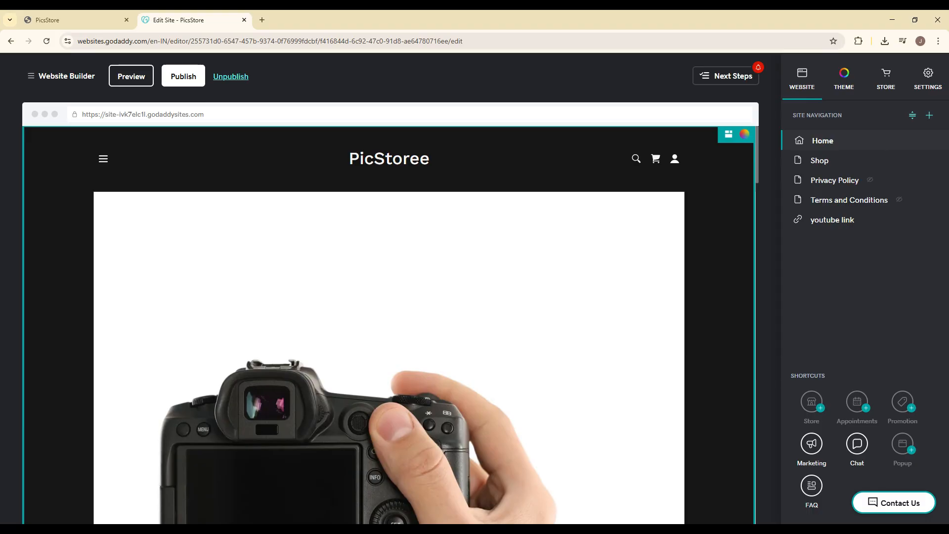
# Add a "Side by side video gallery" section between the About PicsStore and Featured Products sections of the home page
pyautogui.scroll(-10, 648, 245)
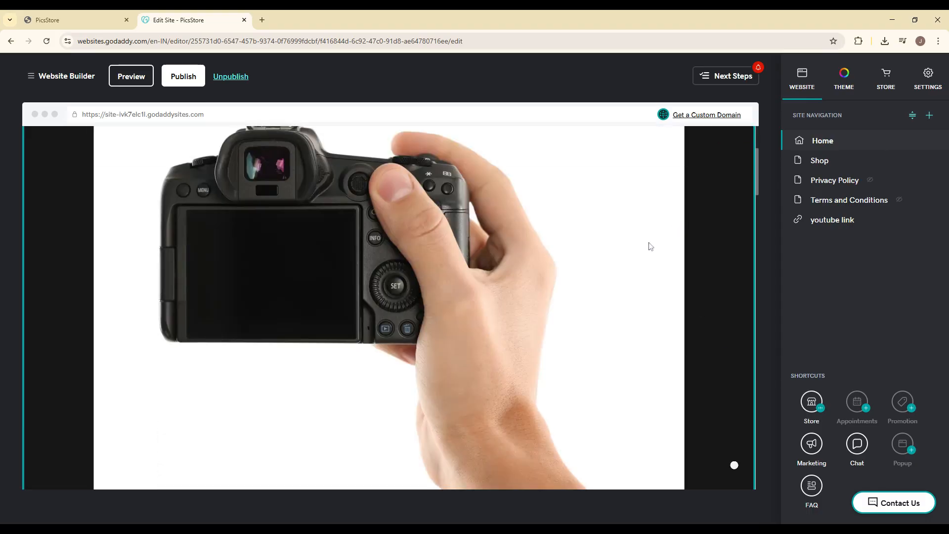
pyautogui.scroll(1, 446, 266)
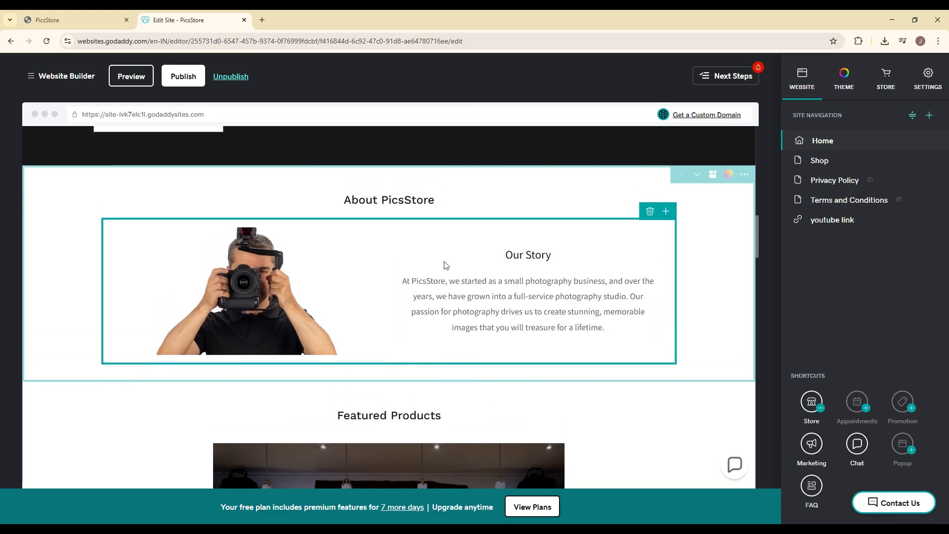
pyautogui.click(259, 293)
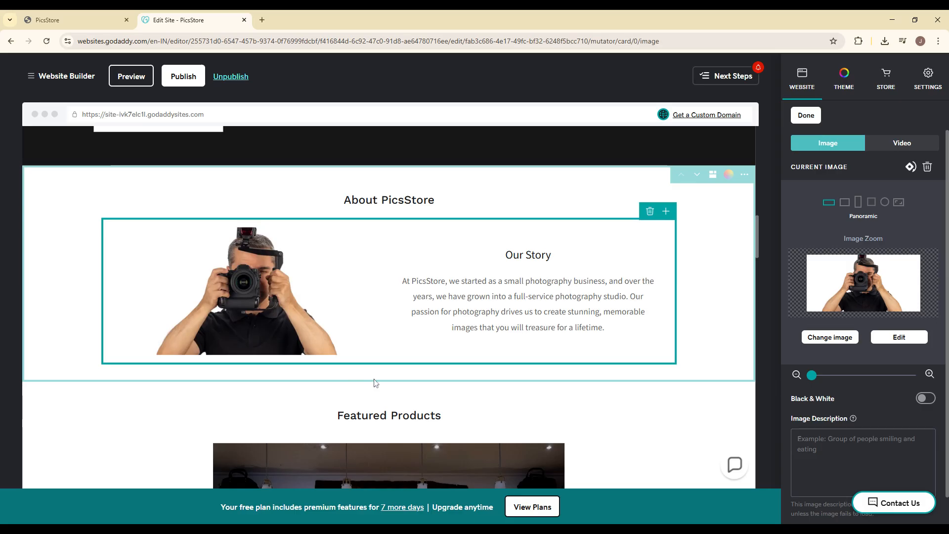
pyautogui.moveTo(374, 378)
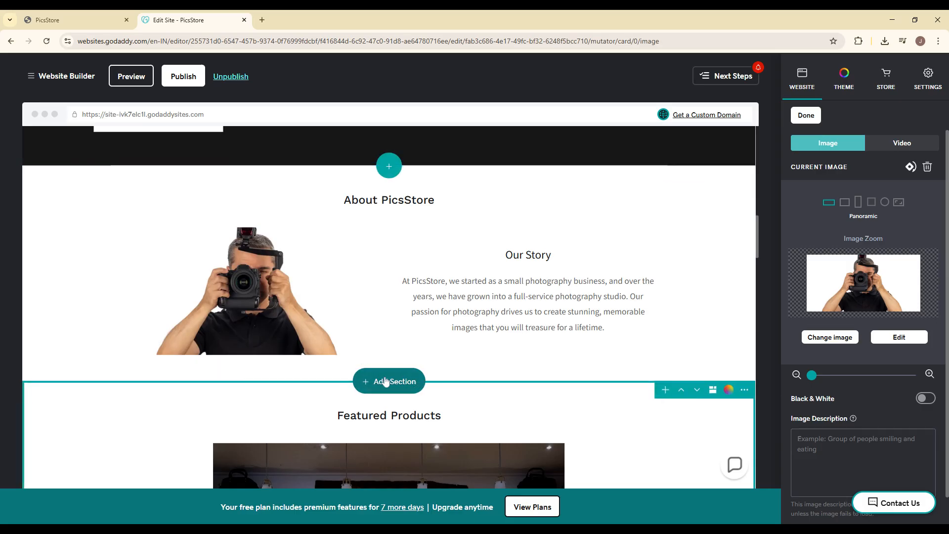
pyautogui.click(394, 382)
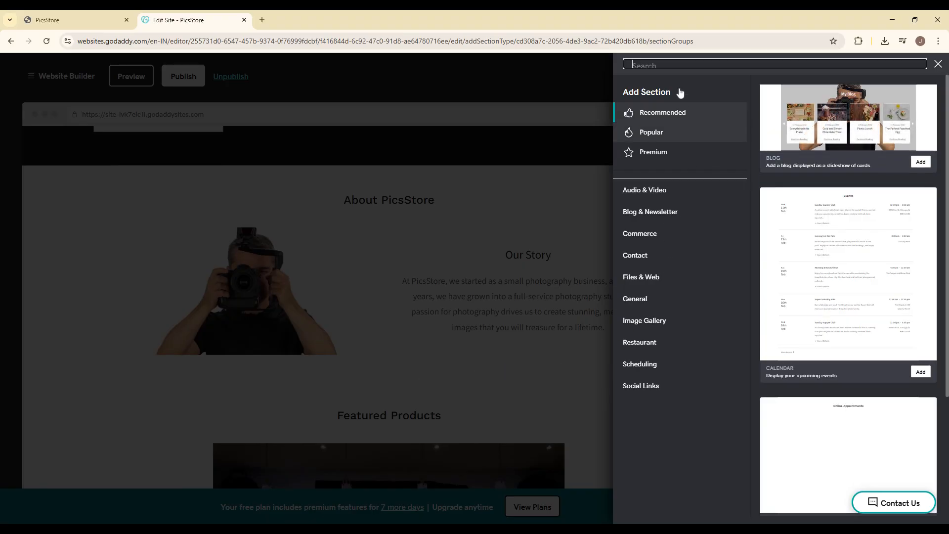
pyautogui.click(666, 203)
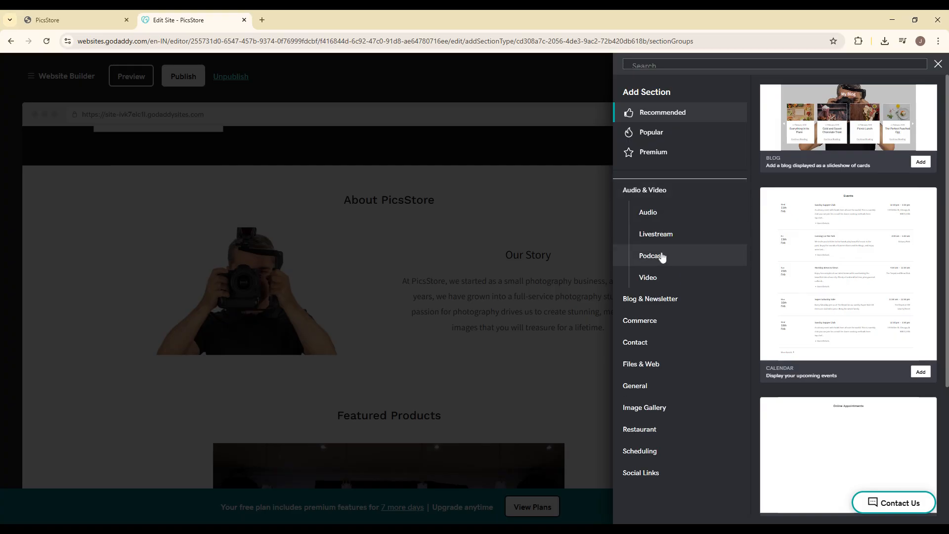
pyautogui.click(658, 279)
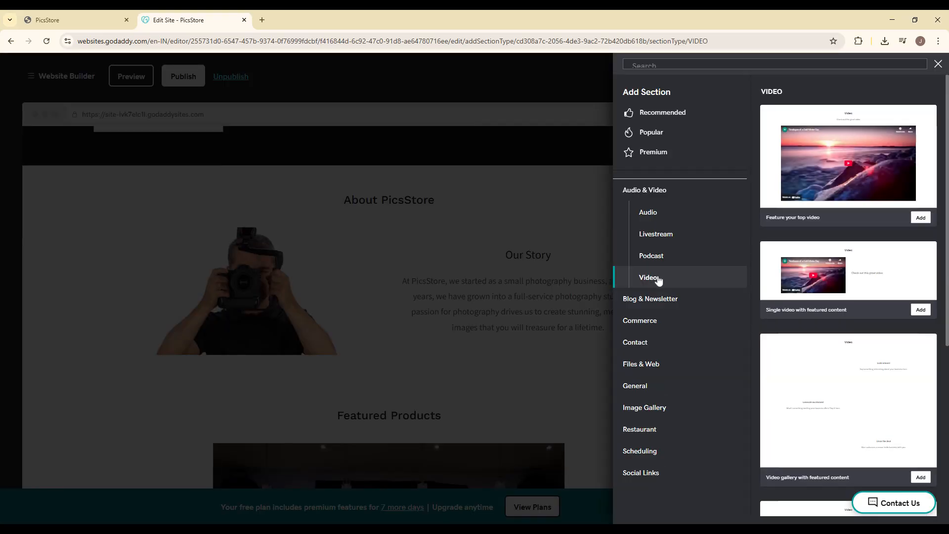
pyautogui.scroll(-5, 873, 271)
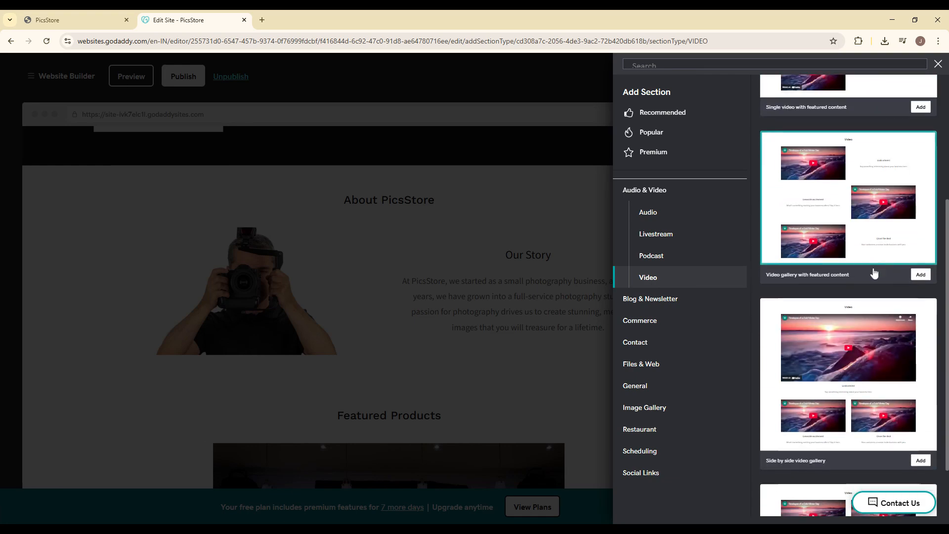
pyautogui.scroll(5, 852, 293)
pyautogui.scroll(-5, 852, 301)
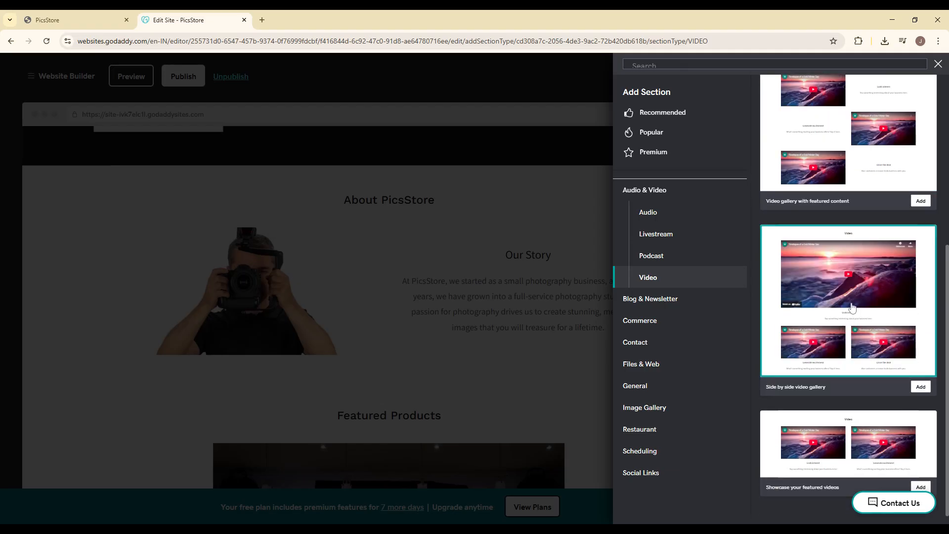
pyautogui.click(852, 307)
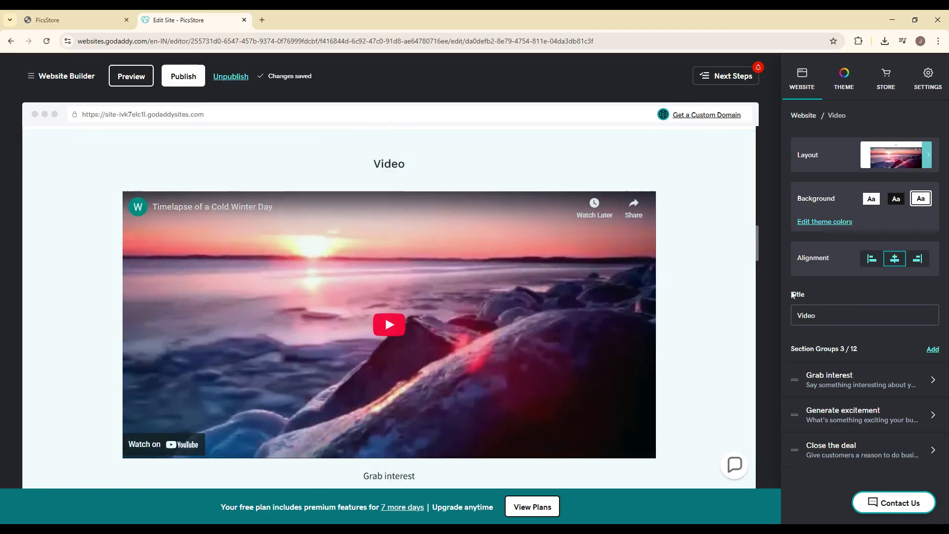
# Examine the layout of the new Video section, including its large video and the two smaller ones below
pyautogui.scroll(-5, 690, 292)
pyautogui.scroll(-4, 690, 291)
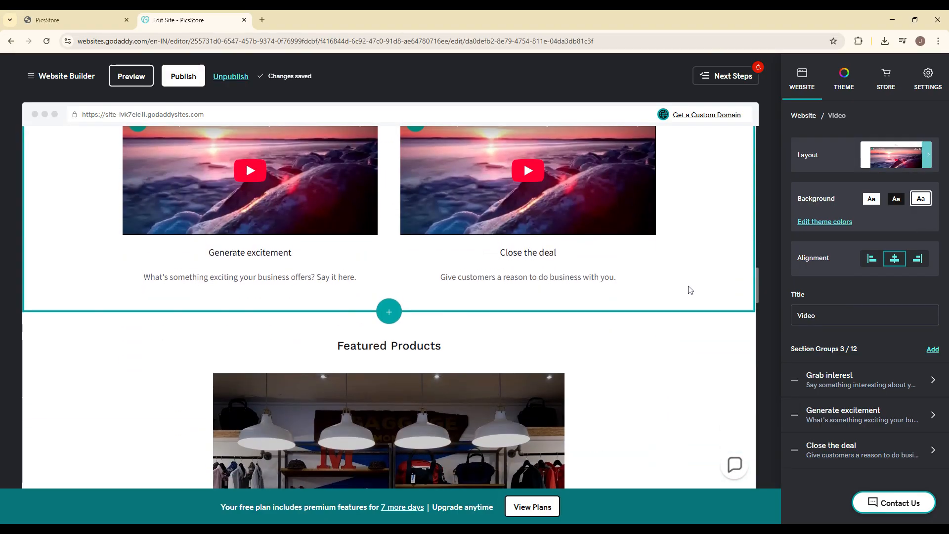
pyautogui.scroll(7, 690, 291)
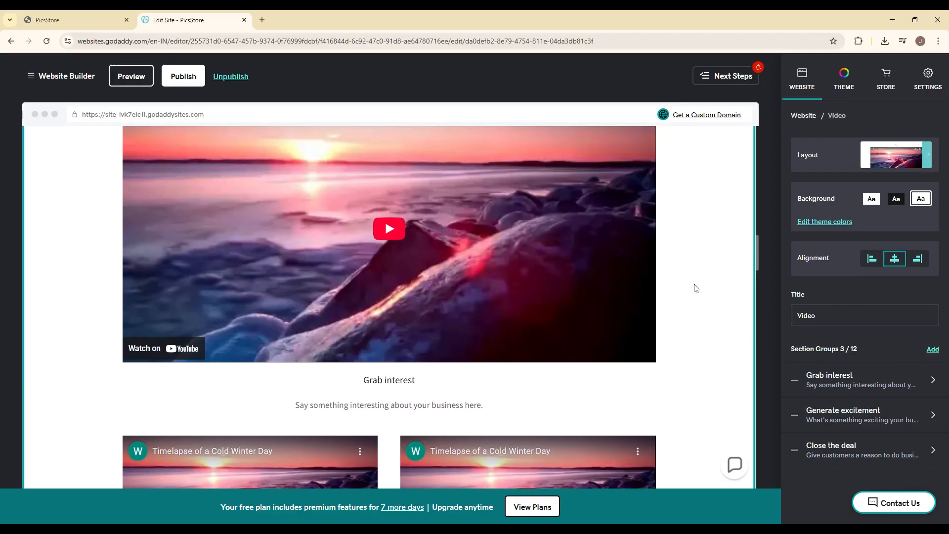
pyautogui.scroll(1, 693, 288)
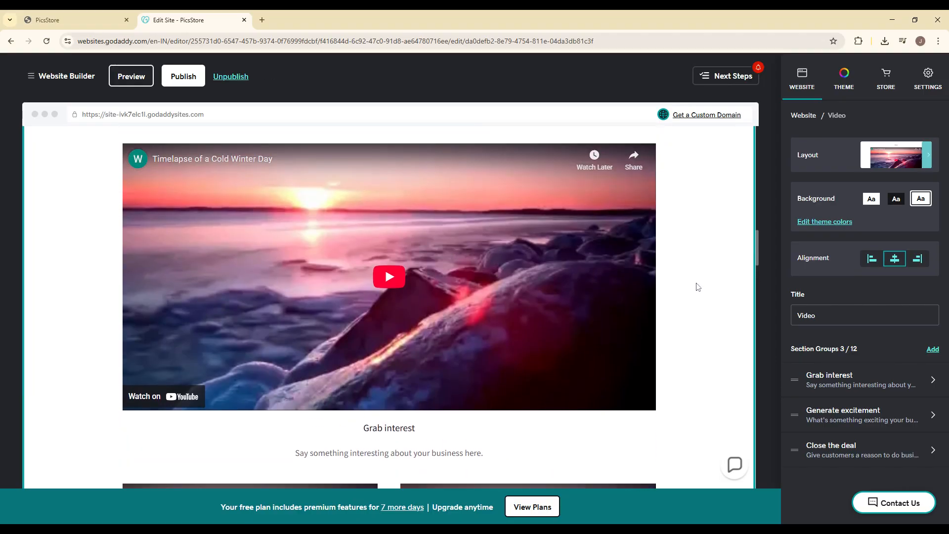
pyautogui.scroll(-4, 698, 288)
pyautogui.scroll(3, 698, 287)
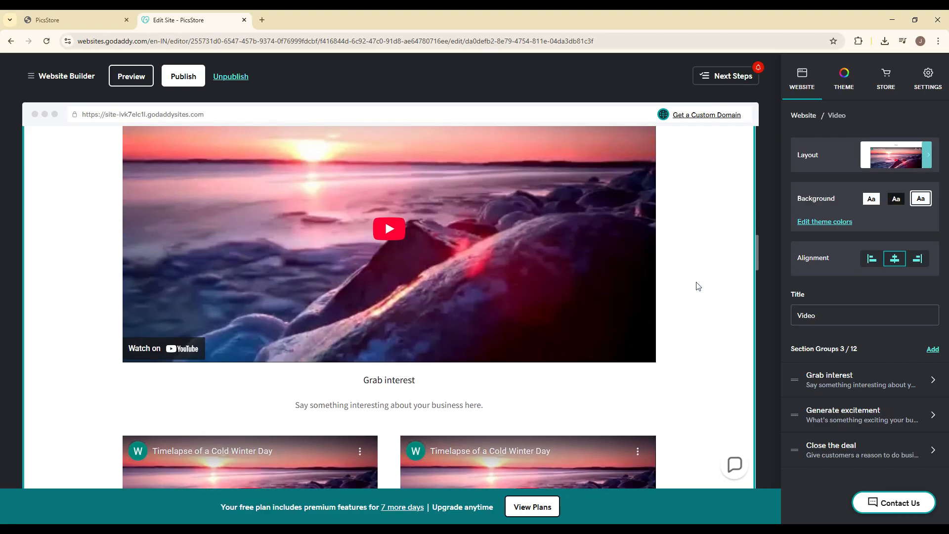
pyautogui.scroll(2, 292, 325)
pyautogui.scroll(-8, 292, 325)
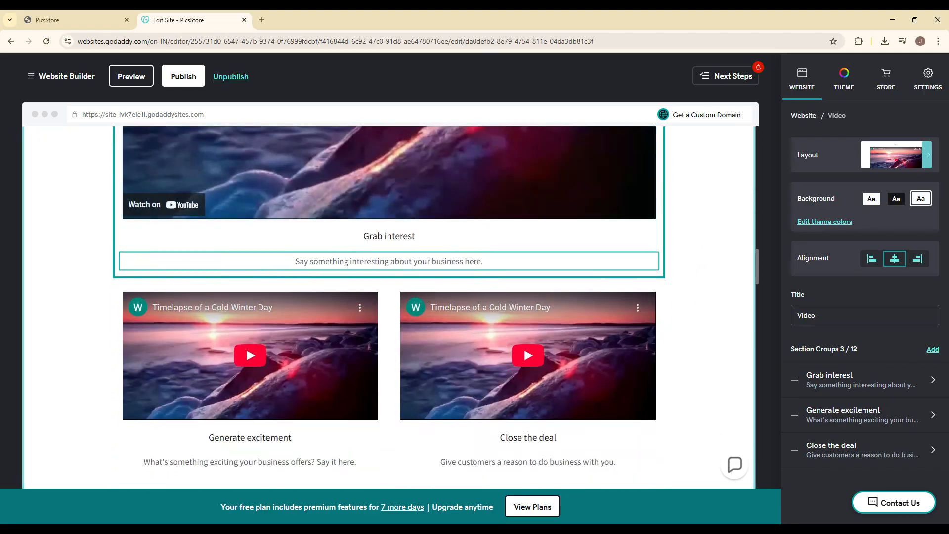
pyautogui.scroll(2, 564, 272)
pyautogui.scroll(-1, 561, 339)
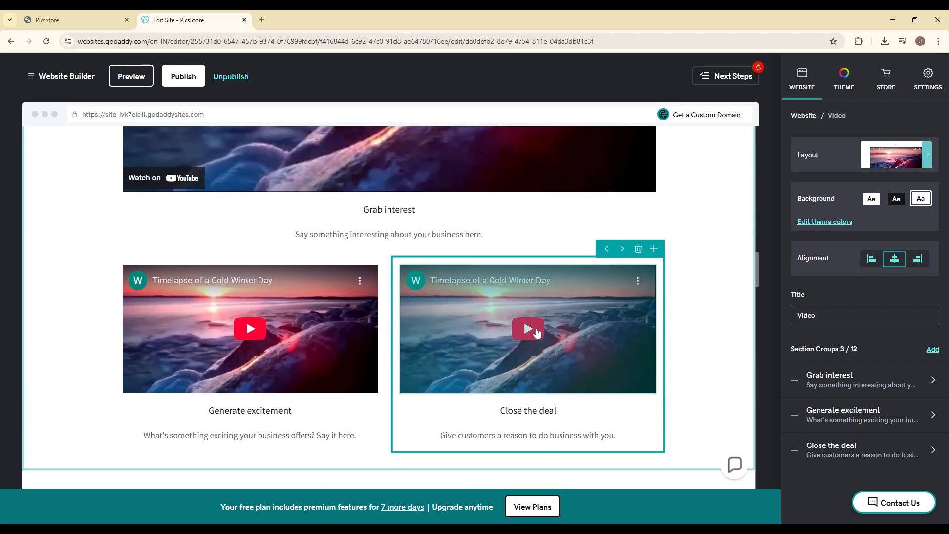
pyautogui.scroll(4, 534, 332)
pyautogui.scroll(1, 401, 187)
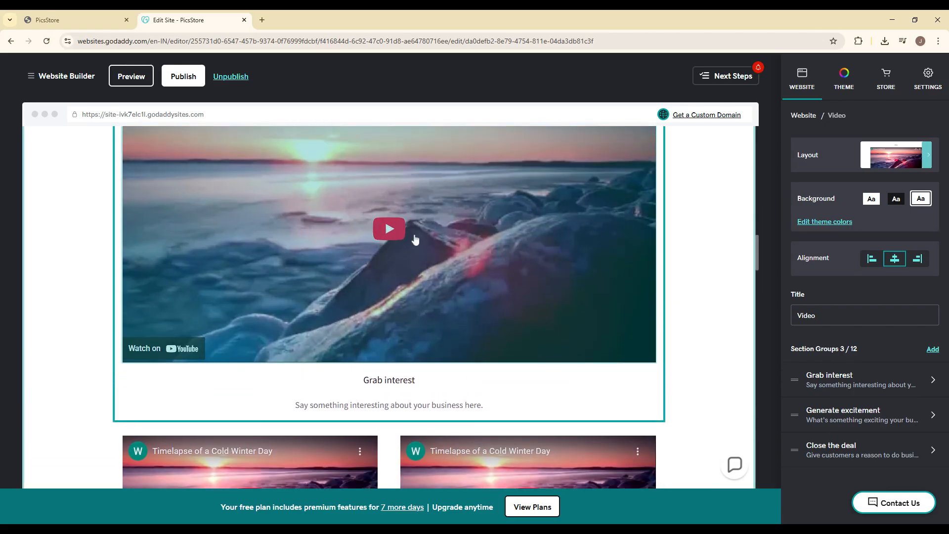
# Switch the large "Grab interest" video to "Upload, select, or create a video" and replace it with a video uploaded from the device
pyautogui.click(623, 249)
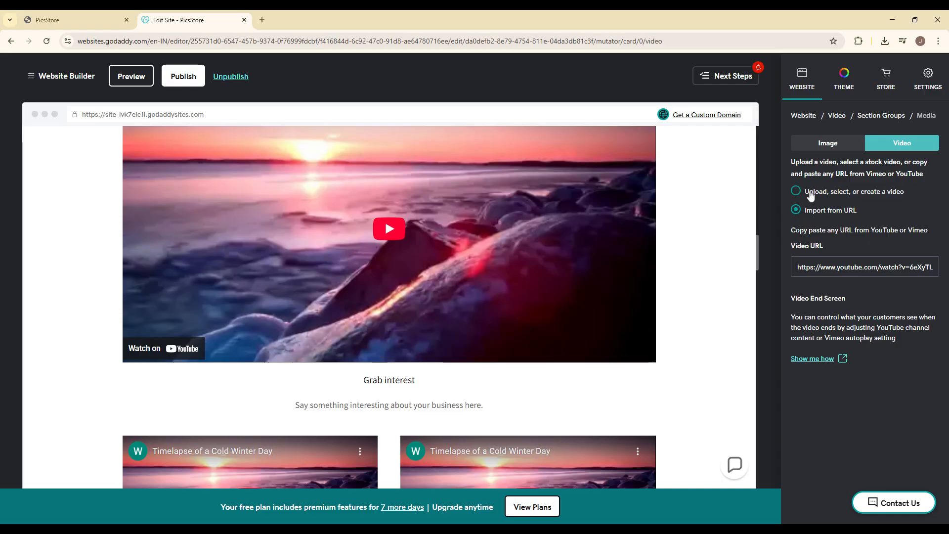
pyautogui.click(798, 192)
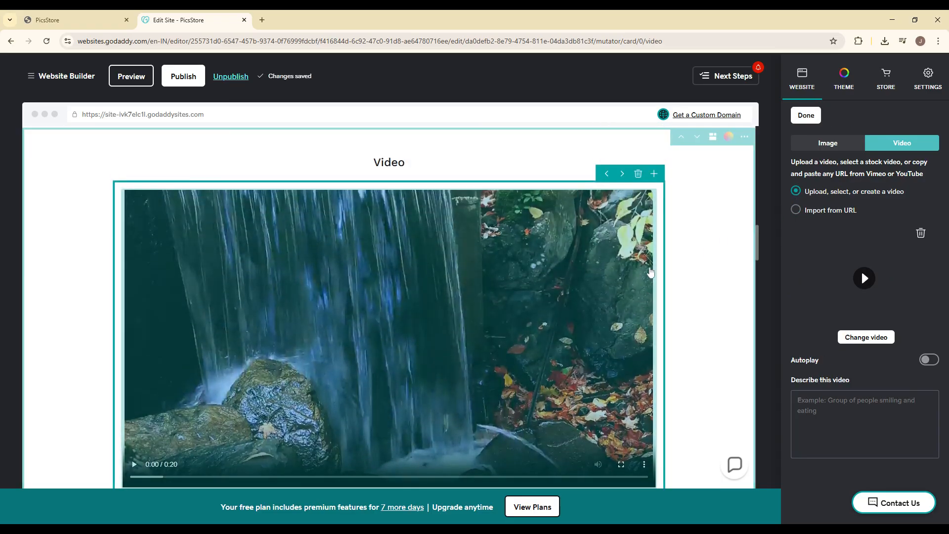
pyautogui.click(866, 338)
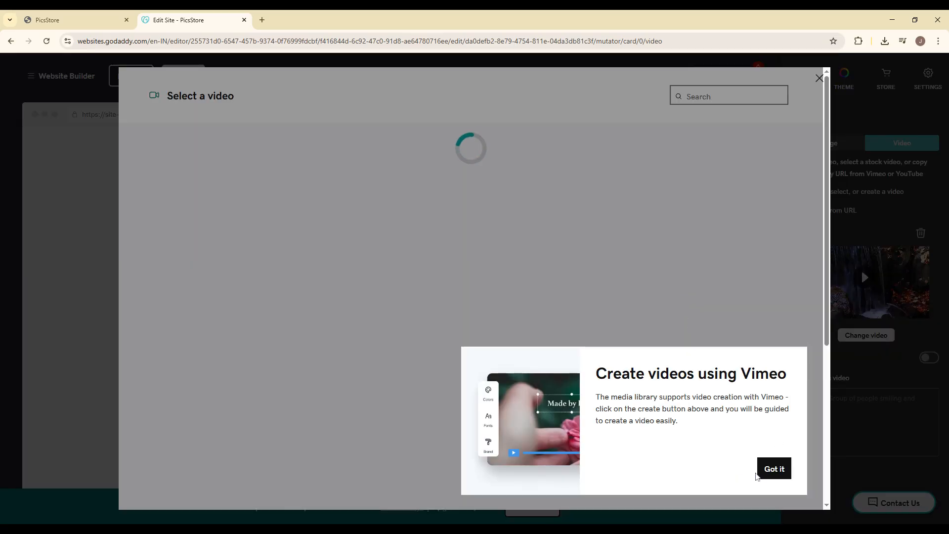
pyautogui.click(761, 474)
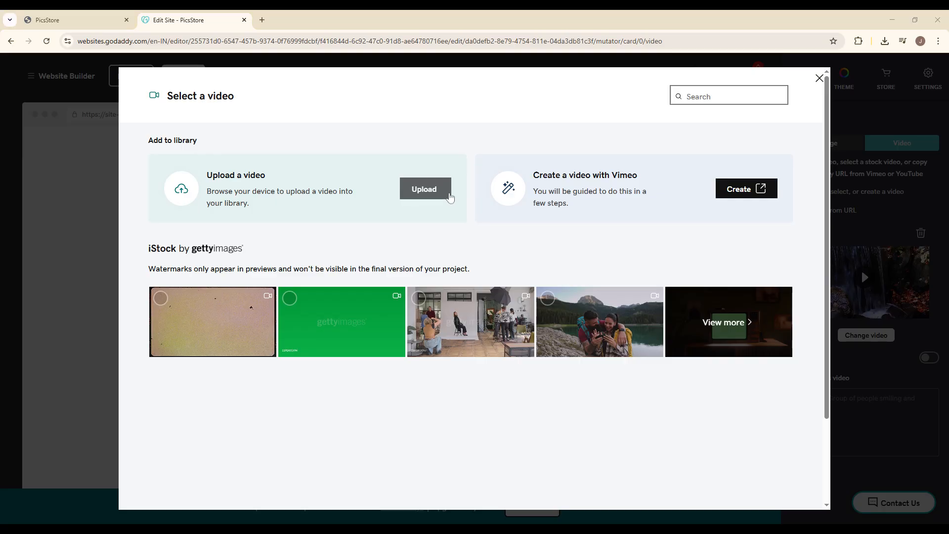
pyautogui.click(450, 197)
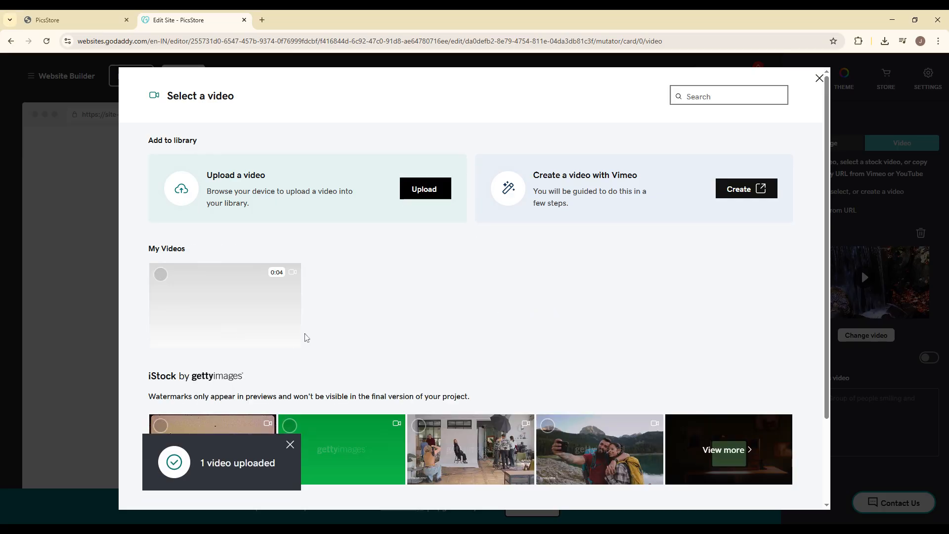
pyautogui.click(167, 285)
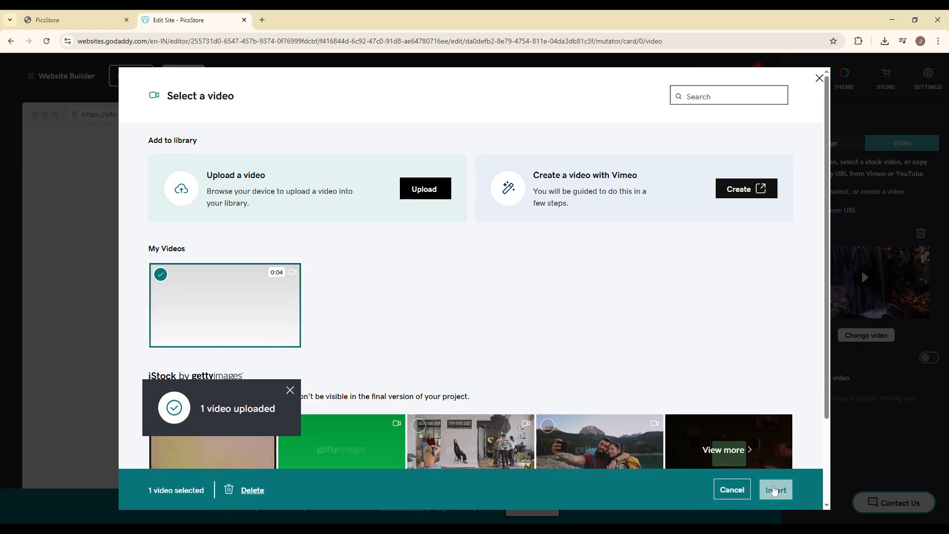
pyautogui.click(775, 490)
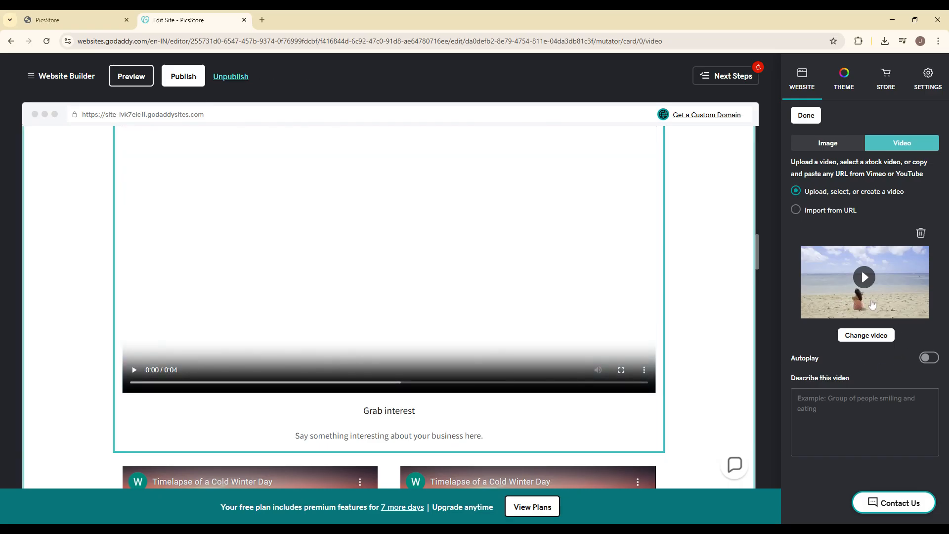
pyautogui.scroll(2, 732, 336)
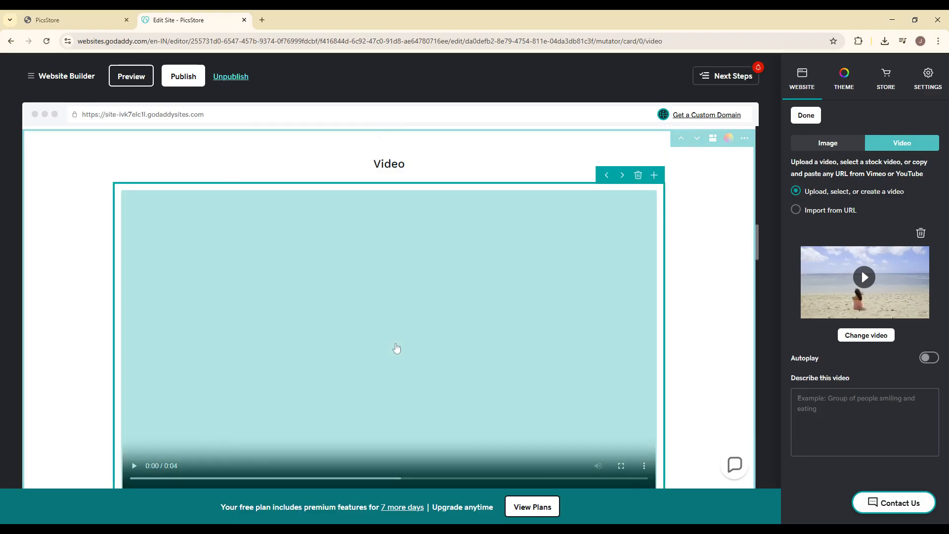
pyautogui.scroll(-2, 199, 364)
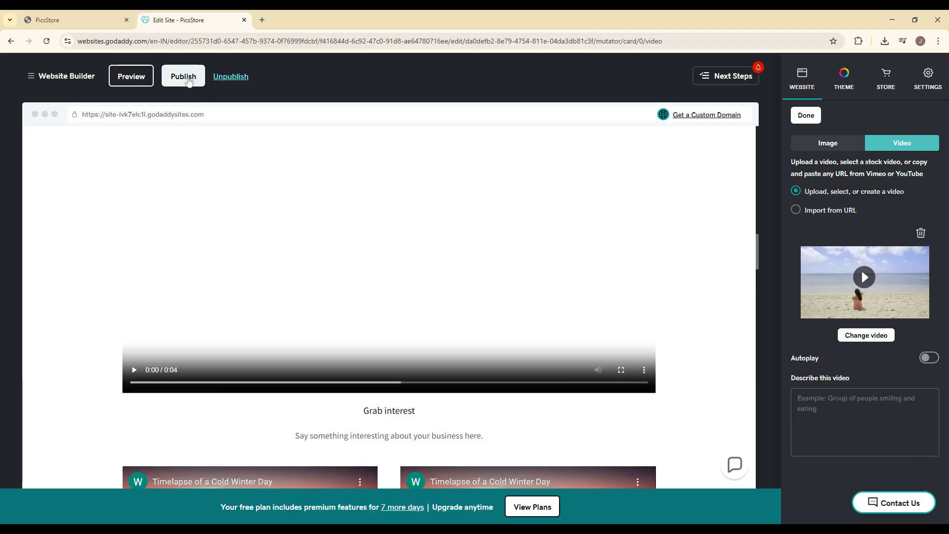
# Publish the site and reload the live PicsStore page in its own browser tab
pyautogui.click(187, 78)
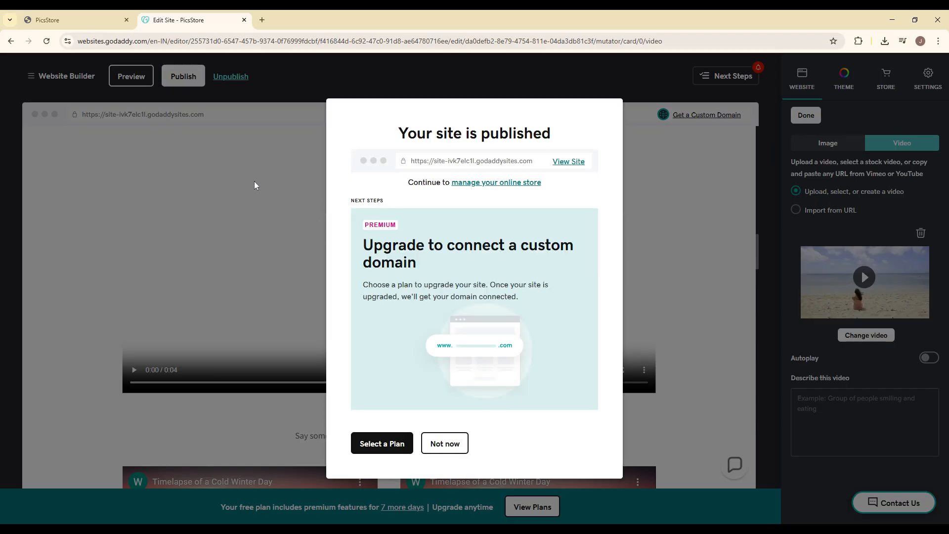
pyautogui.click(49, 20)
pyautogui.click(48, 42)
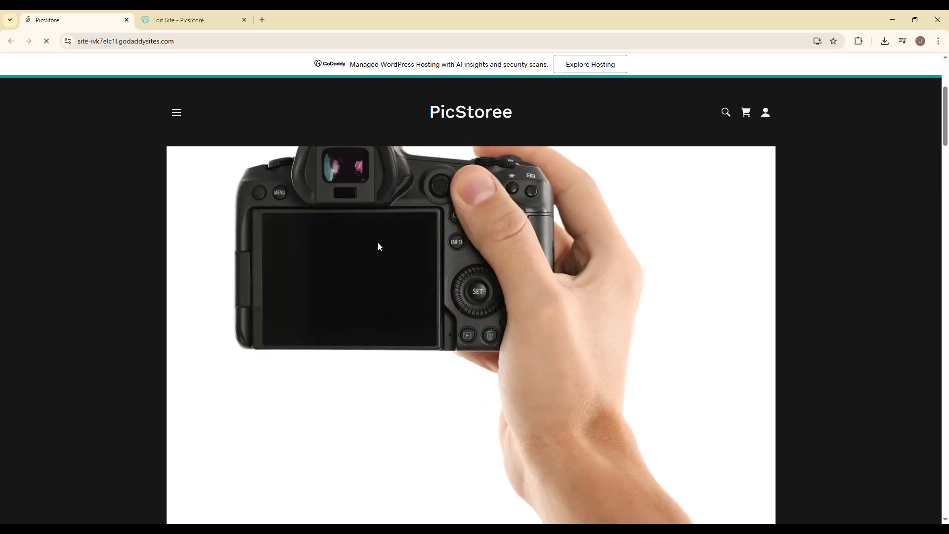
# Play the uploaded video on the live home page and check the Video section's other videos
pyautogui.scroll(-10, 377, 241)
pyautogui.scroll(3, 403, 237)
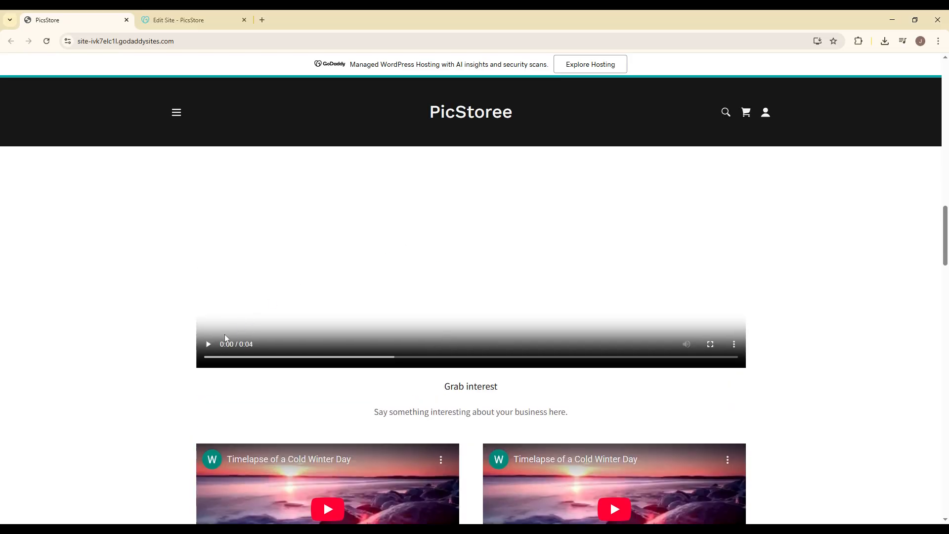
pyautogui.click(321, 323)
pyautogui.scroll(3, 343, 372)
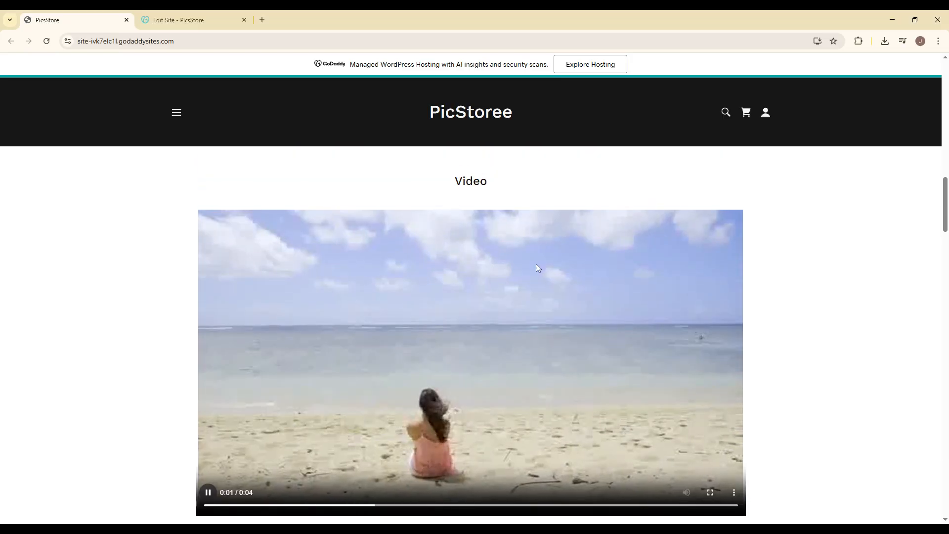
pyautogui.scroll(-1, 551, 293)
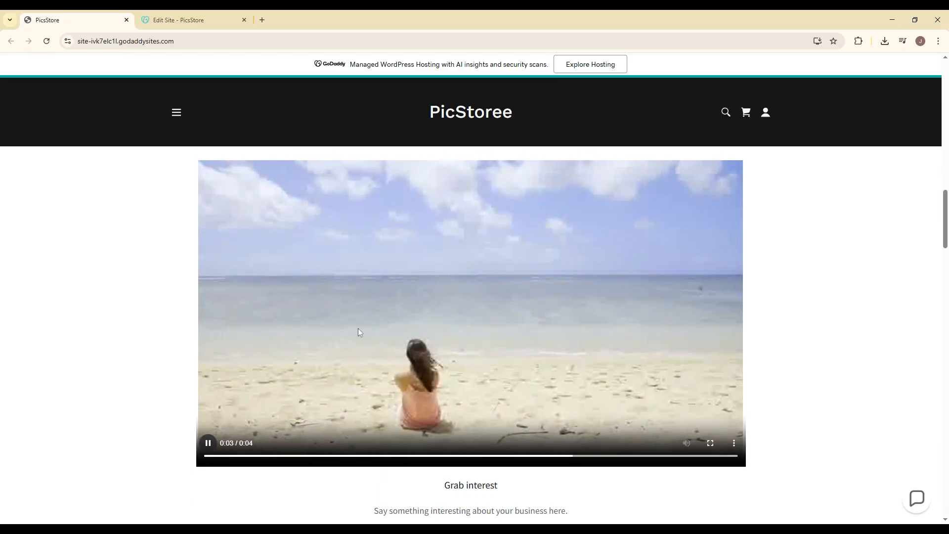
pyautogui.scroll(1, 425, 326)
pyautogui.scroll(-3, 441, 331)
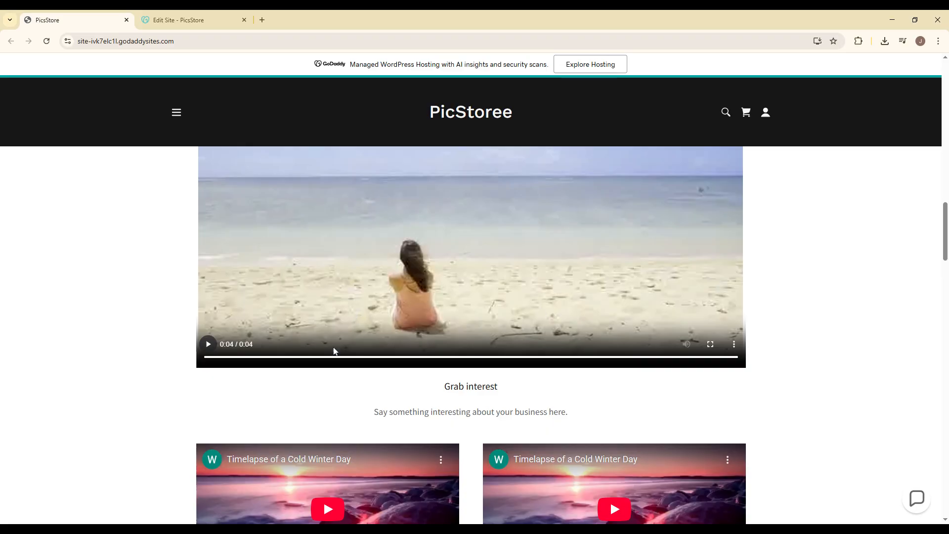
pyautogui.click(418, 327)
pyautogui.scroll(-3, 336, 337)
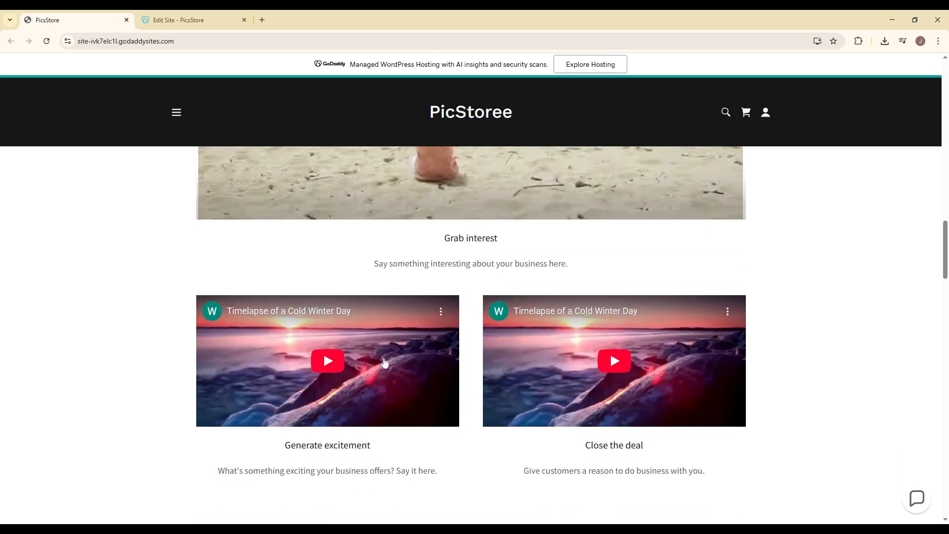
pyautogui.scroll(4, 517, 356)
pyautogui.scroll(-3, 483, 372)
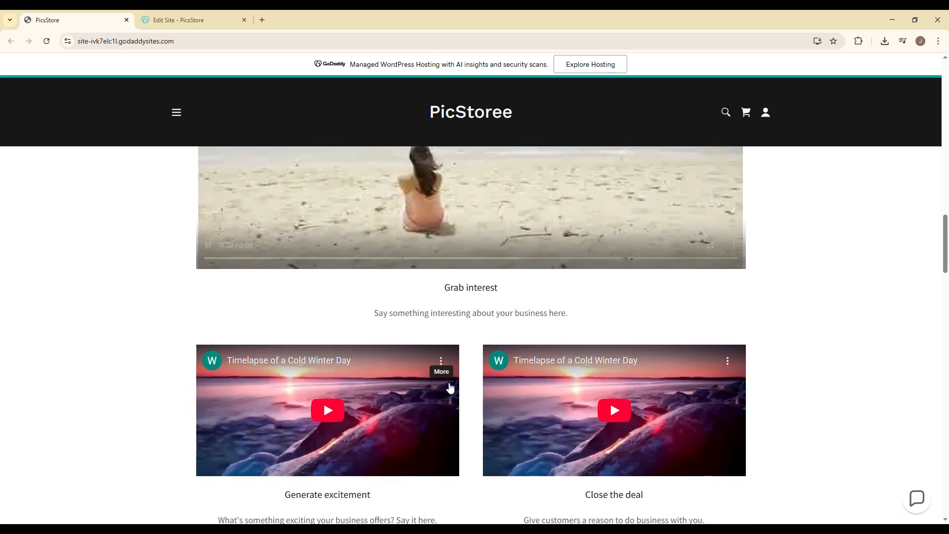